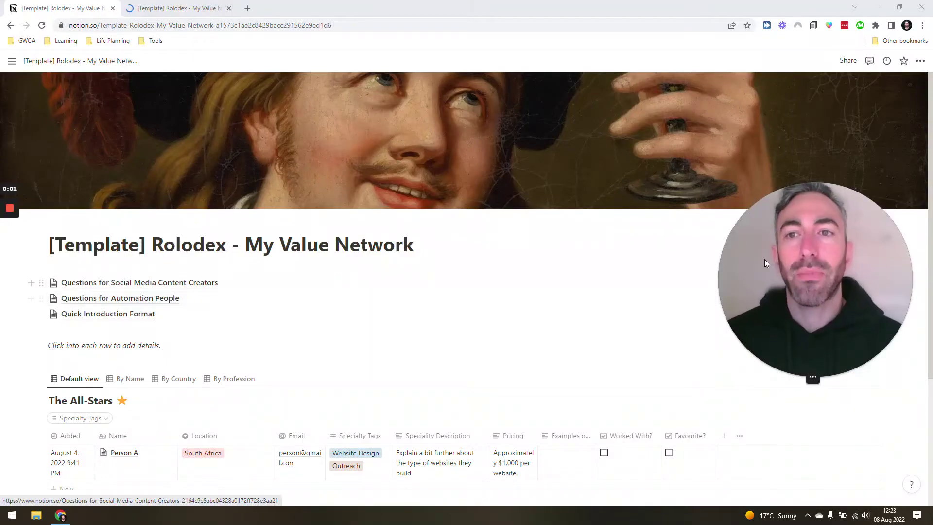
# Step: Add a new All-Stars row with the contact's full name and location Germany
pyautogui.moveTo(854, 253); pyautogui.dragTo(745, 239)
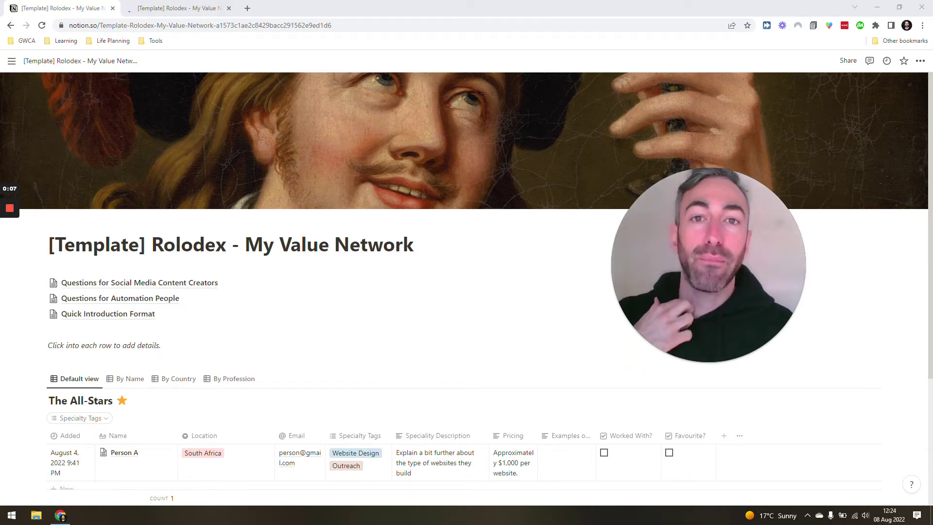
pyautogui.scroll(-4, 108, 314)
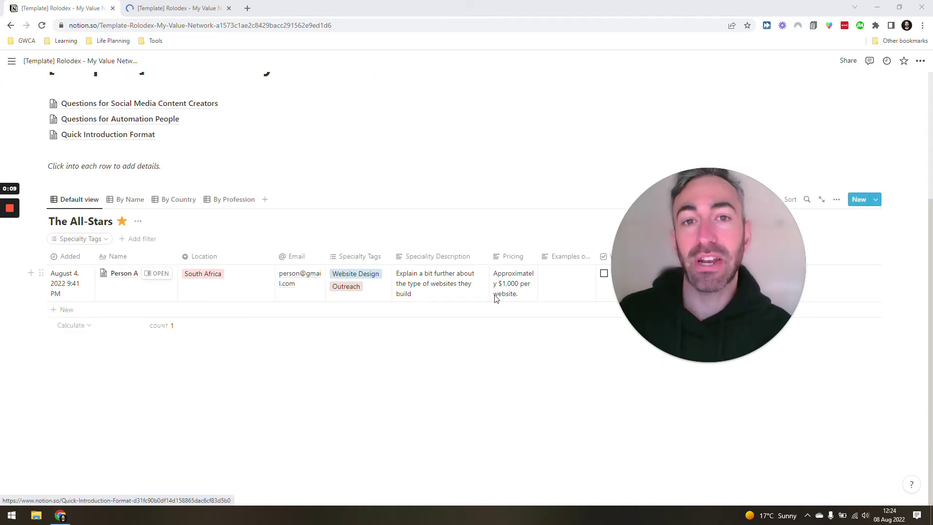
pyautogui.scroll(3, 497, 296)
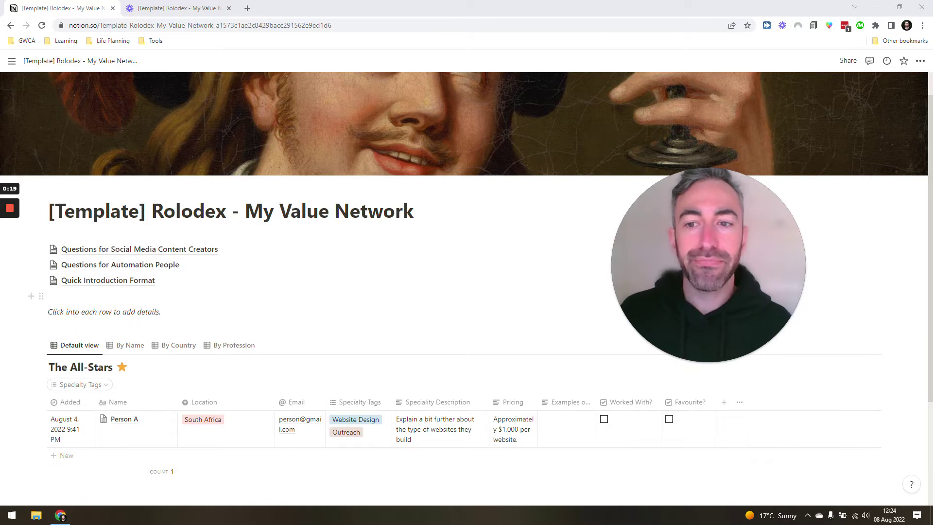
pyautogui.scroll(-2, 634, 263)
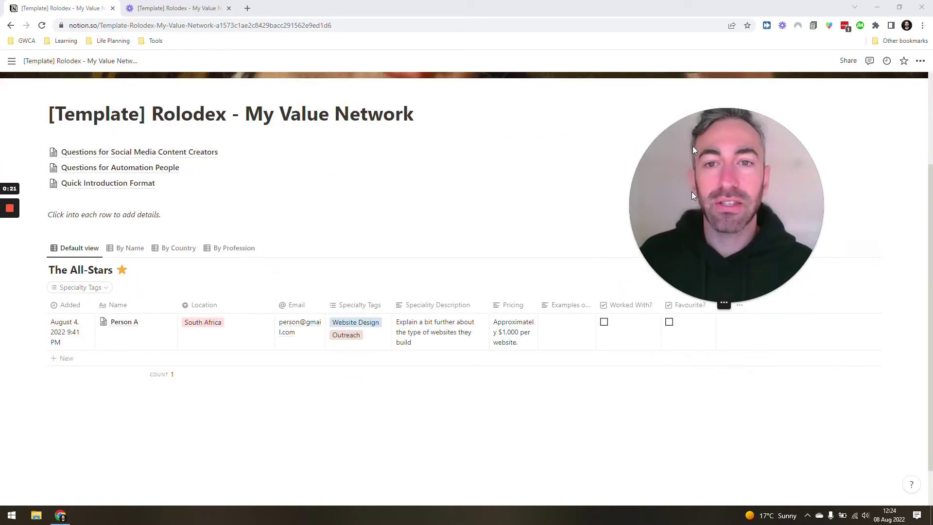
pyautogui.moveTo(692, 194); pyautogui.dragTo(692, 144)
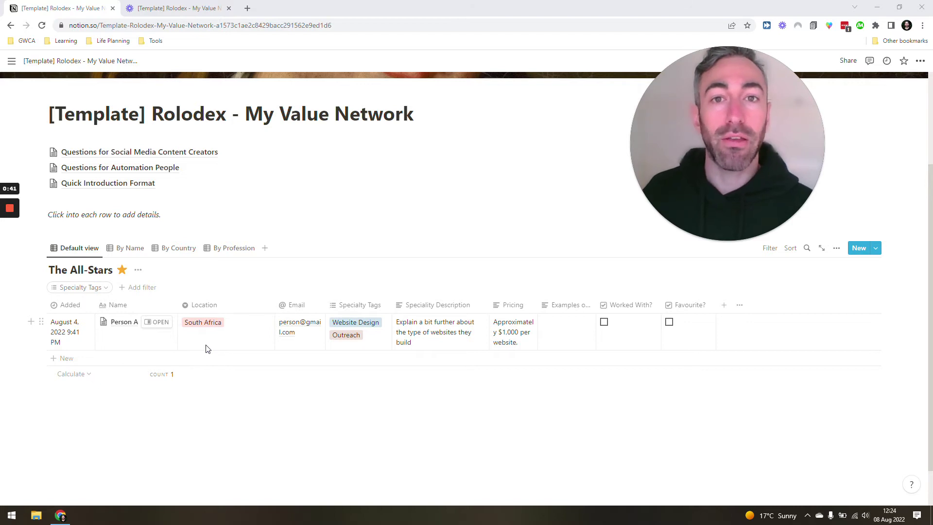
pyautogui.click(115, 363)
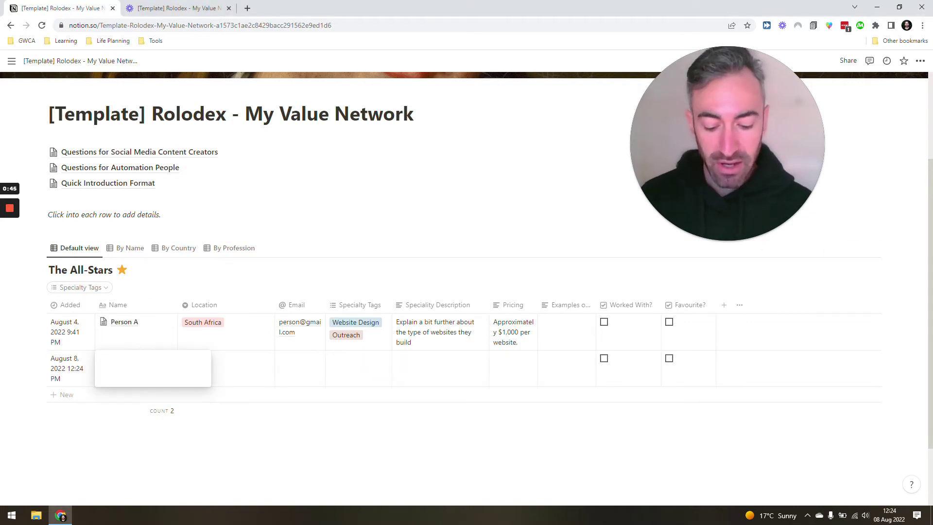
pyautogui.write('John Doe')
pyautogui.press('Tab')
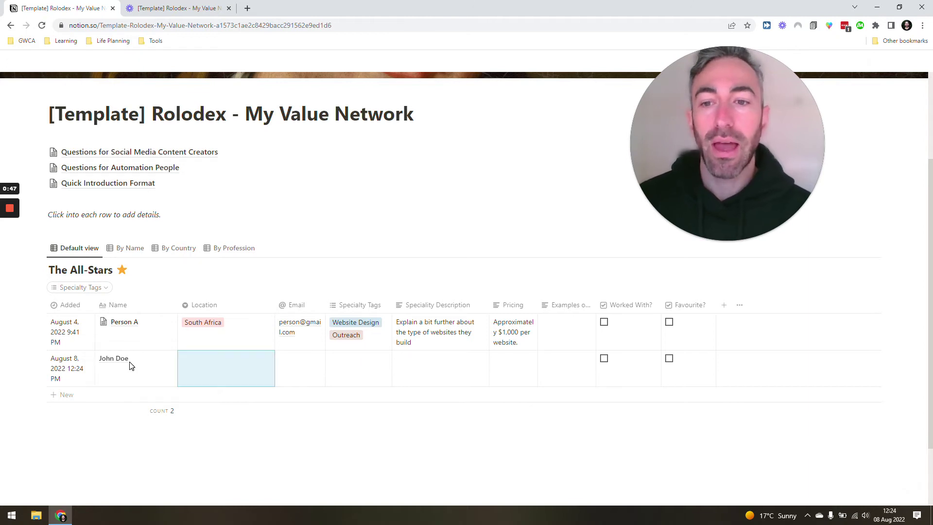
pyautogui.write('Germany')
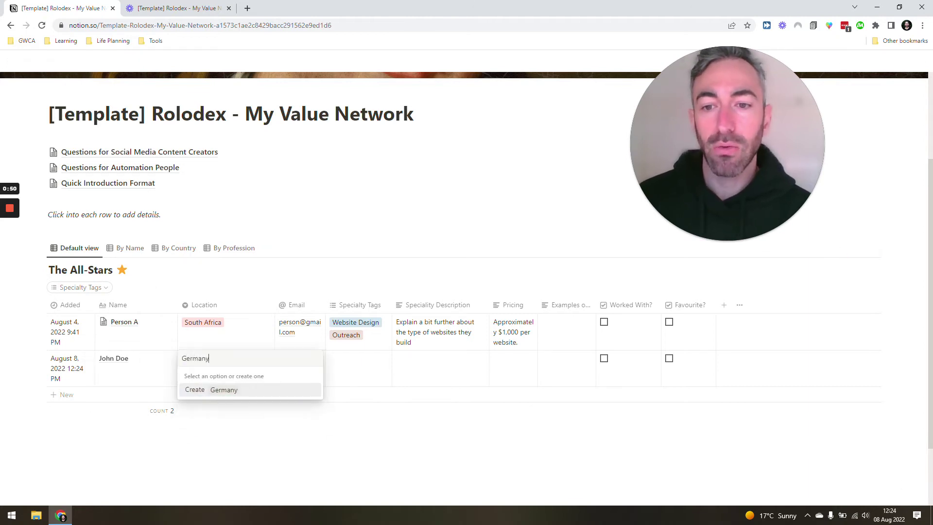
pyautogui.press('Return')
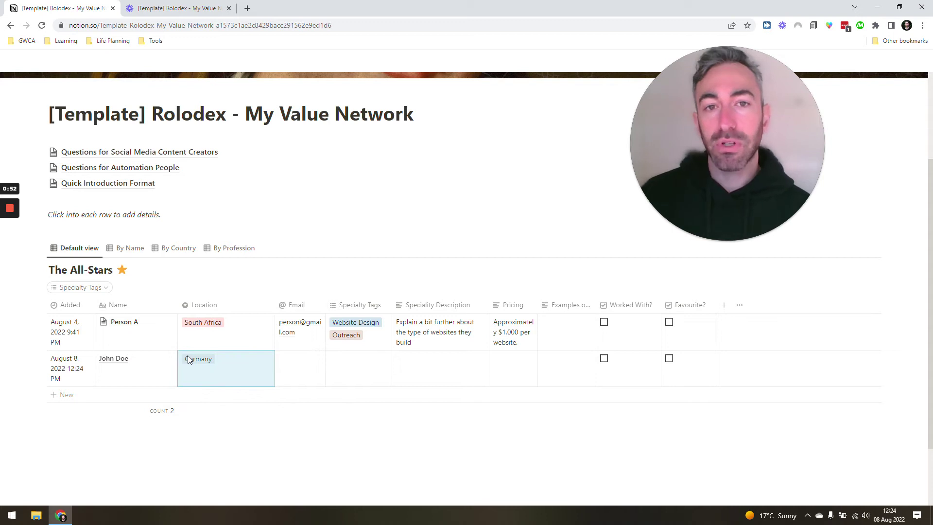
# Step: Fill in the new contact's Gmail e-mail address in the Email column
pyautogui.click(280, 364)
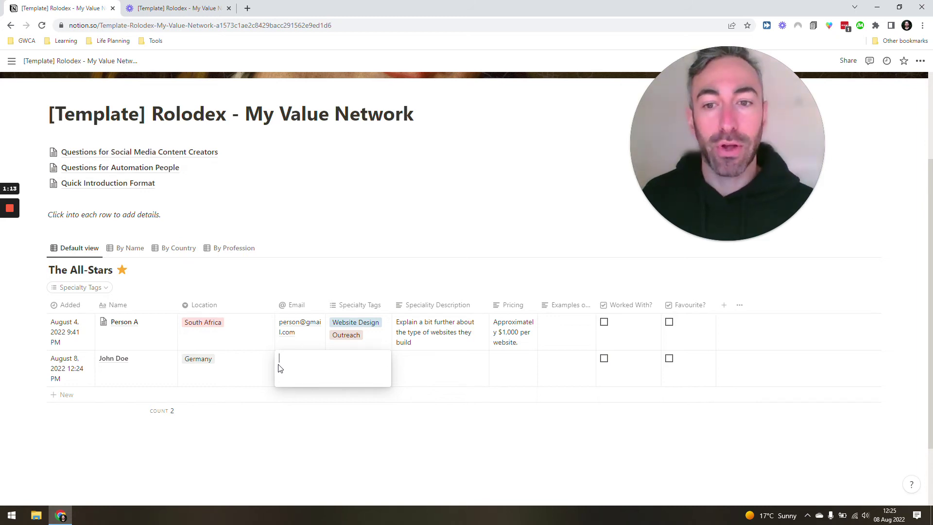
pyautogui.write('pers')
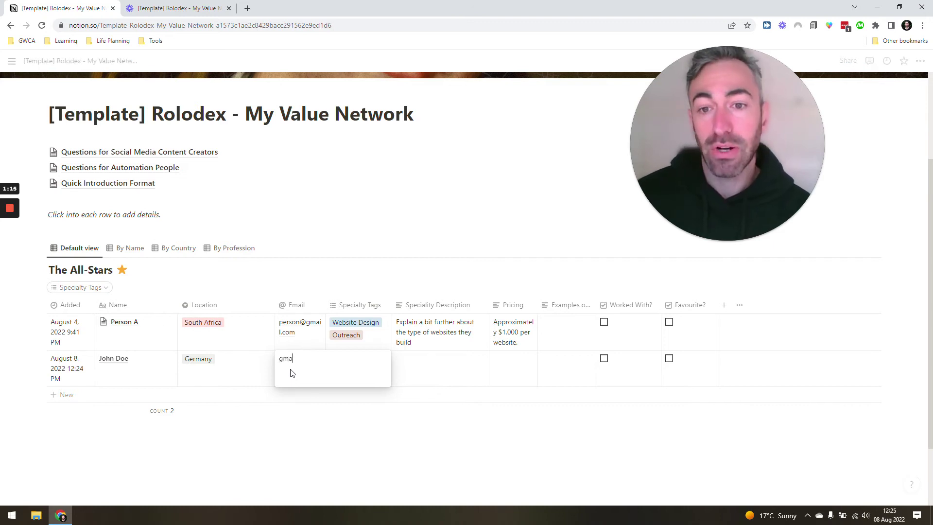
pyautogui.press('BackSpace')
pyautogui.press('BackSpace')
pyautogui.press('BackSpace')
pyautogui.press('BackSpace')
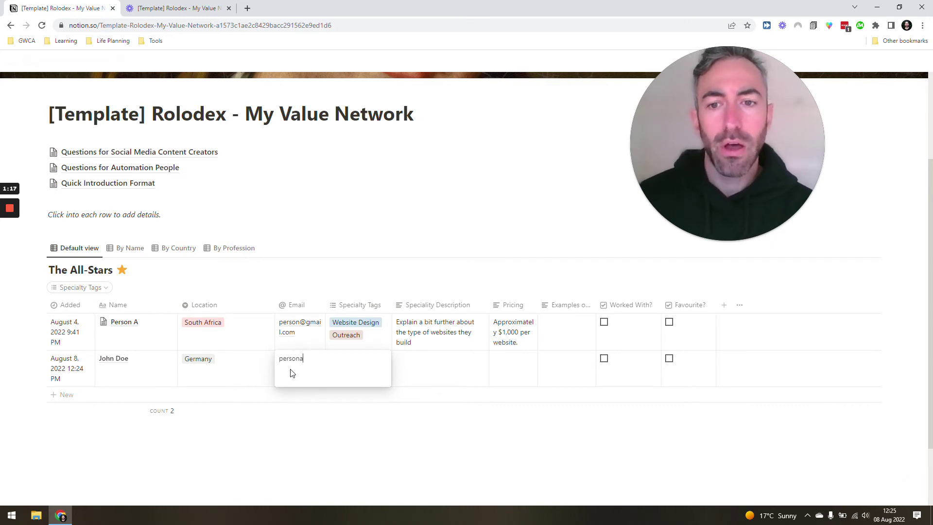
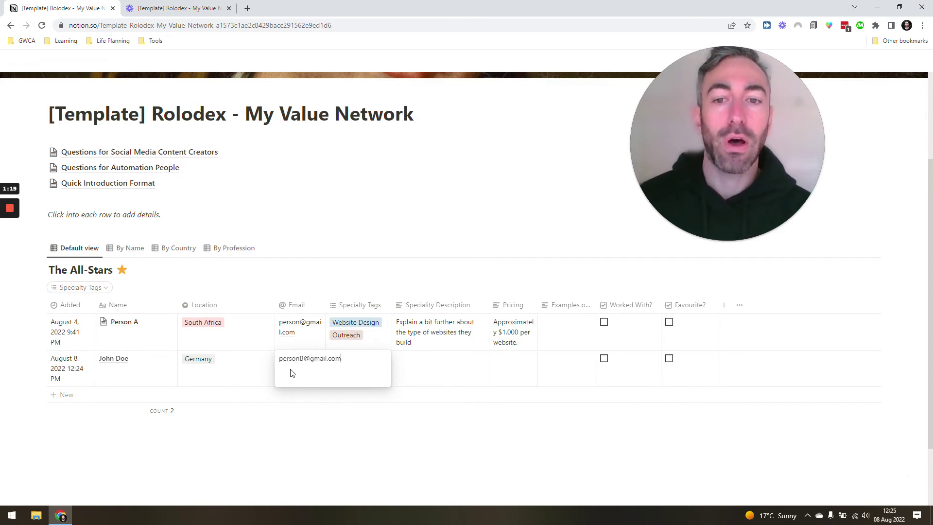
pyautogui.press('Tab')
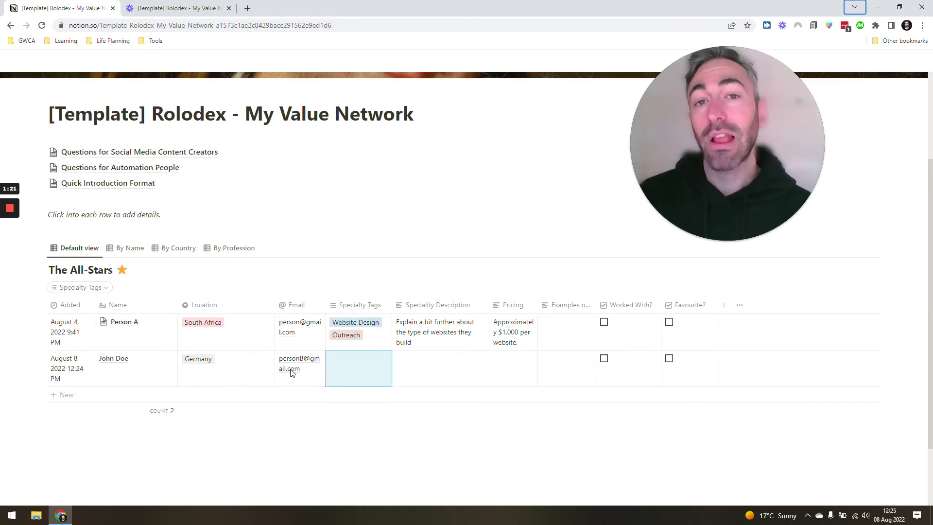
# Step: Tag the new contact's speciality with Facebook Ads and Funnels
pyautogui.click(374, 372)
pyautogui.write('Face')
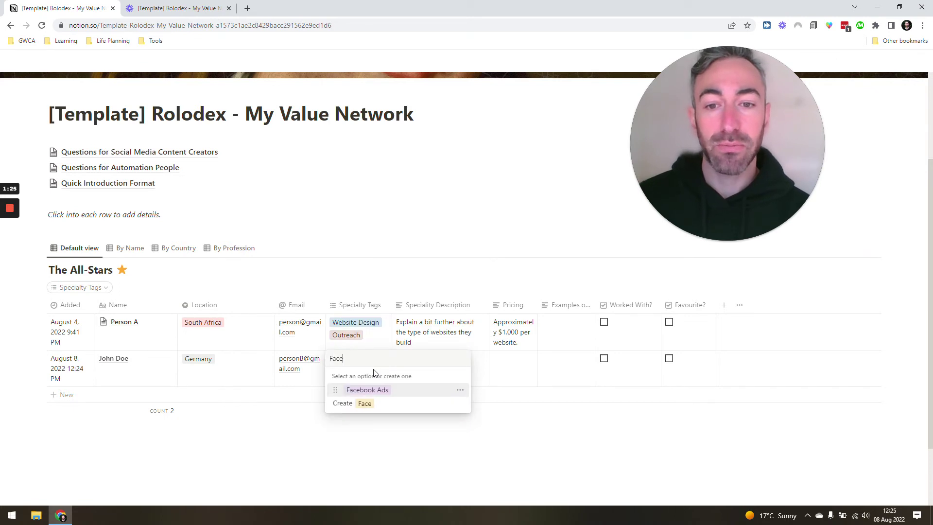
pyautogui.press('Return')
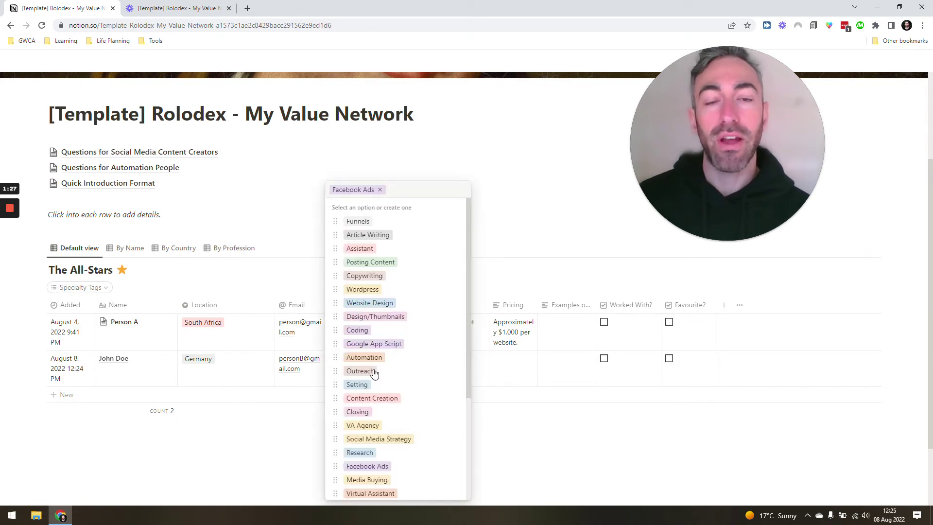
pyautogui.write('fun')
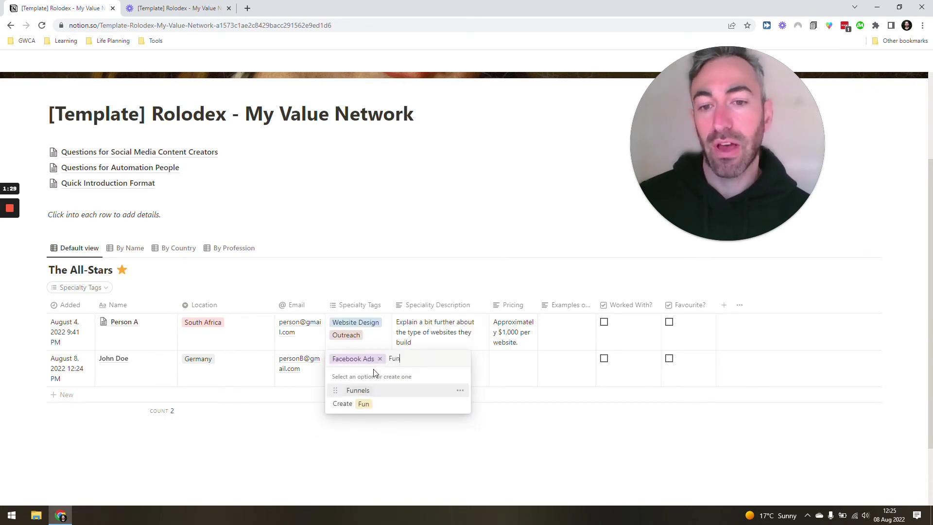
pyautogui.press('Return')
pyautogui.press('Escape')
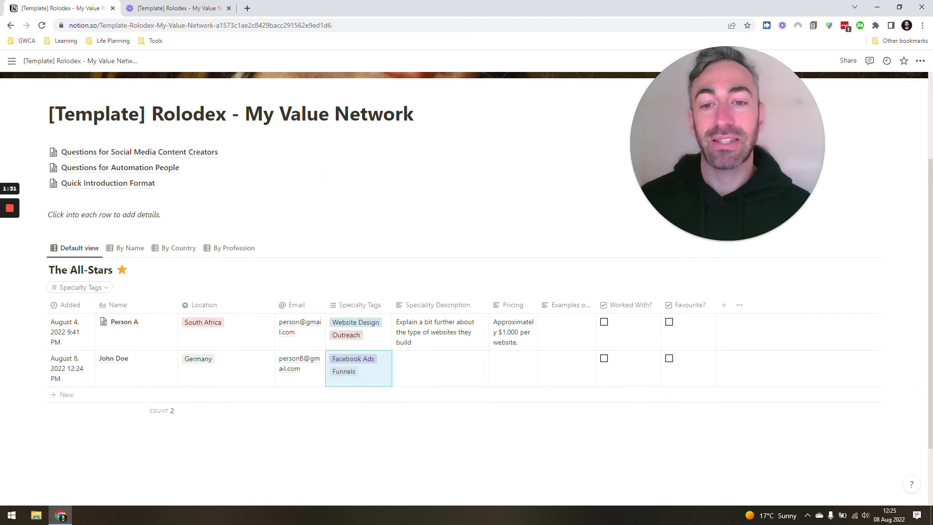
# Step: Enter the description 'Re-targeting ads for personal trainers.' and pricing 'Starts from $500/mo'
pyautogui.click(437, 376)
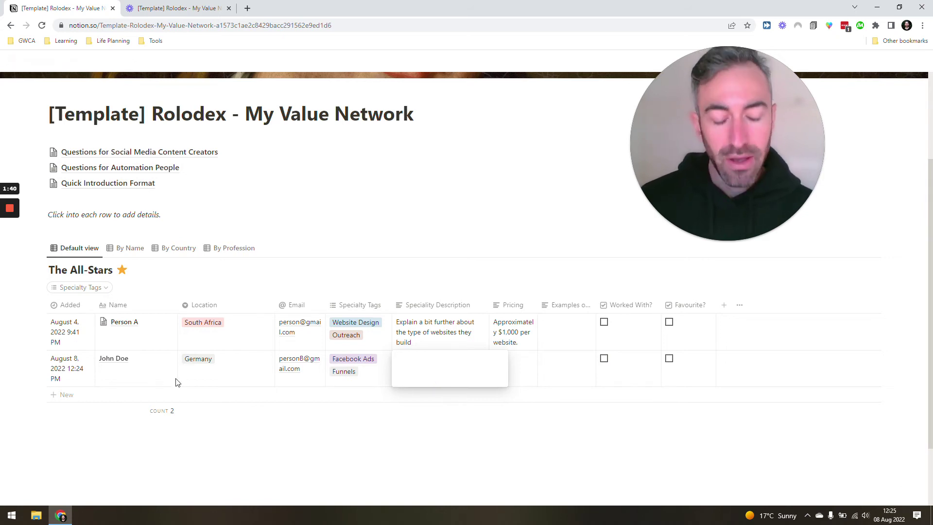
pyautogui.write('Re-targe')
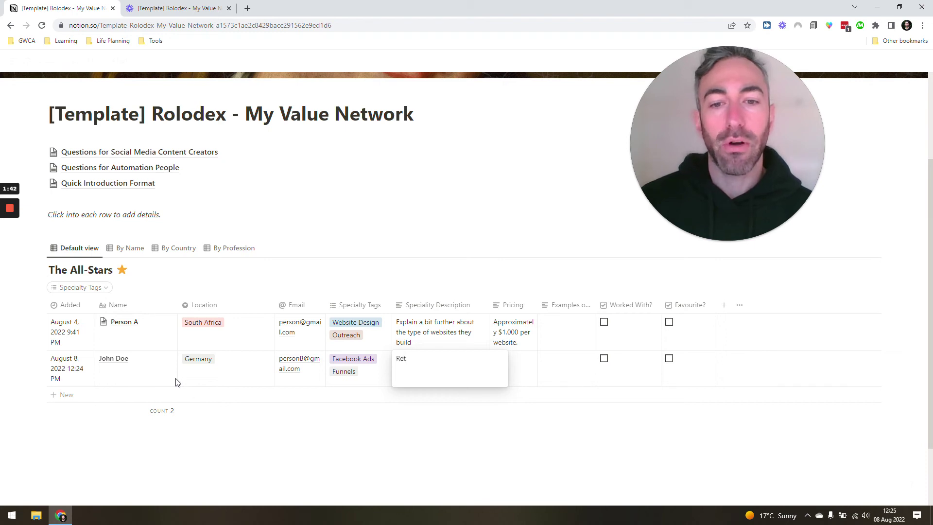
pyautogui.write('ting ads for ')
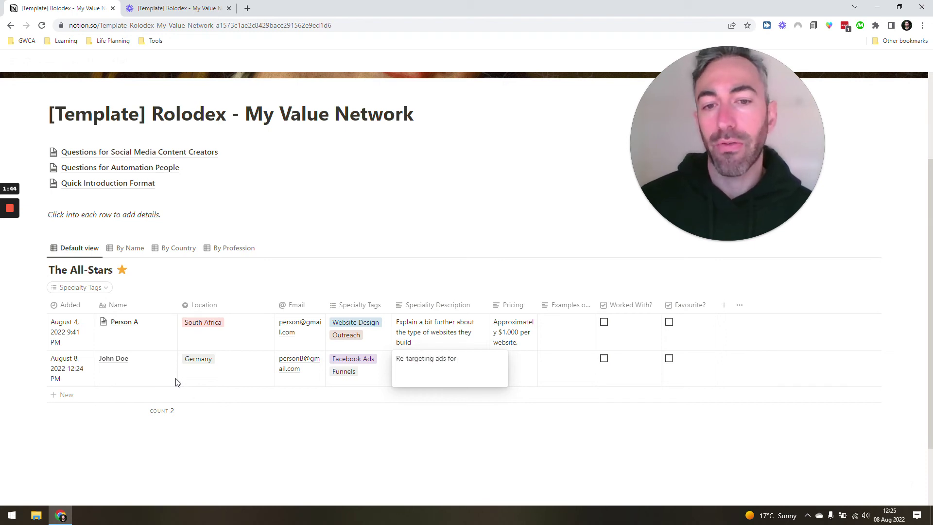
pyautogui.write('fit')
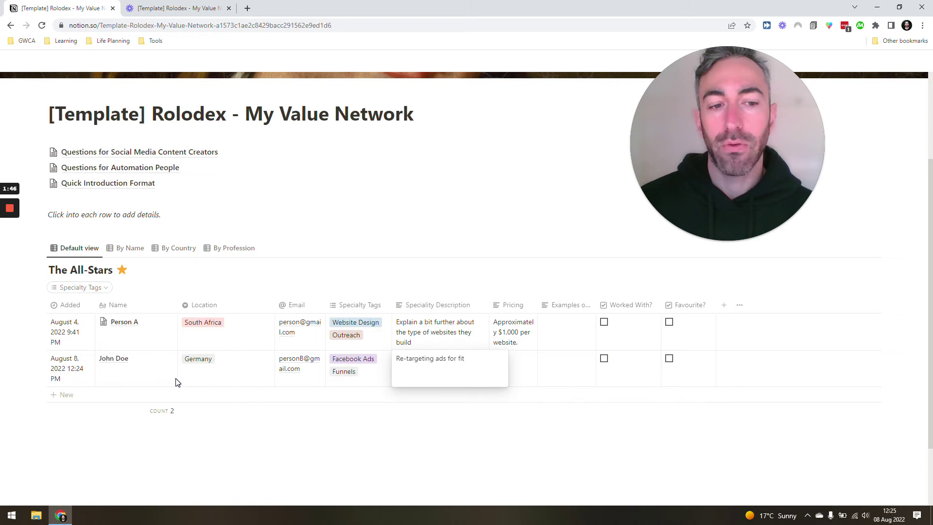
pyautogui.write('ersonal trainers.')
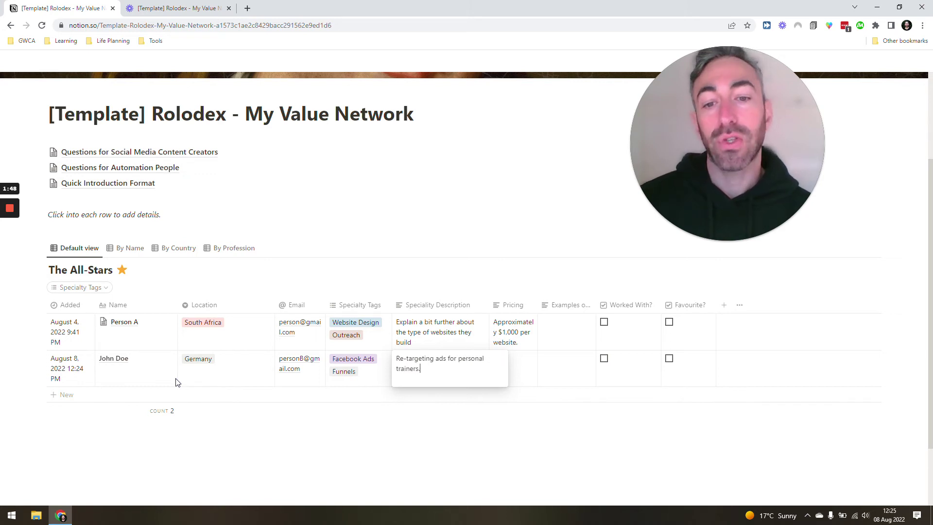
pyautogui.press('Escape')
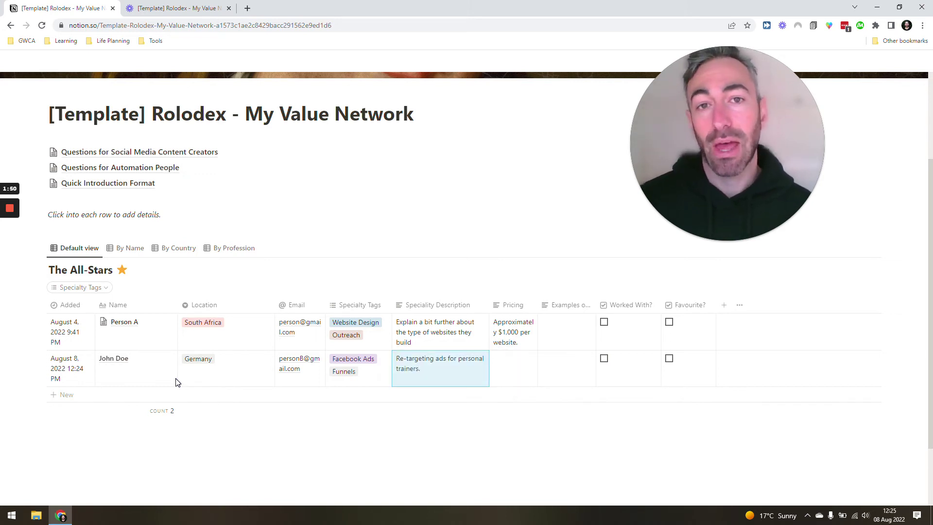
pyautogui.press('Right')
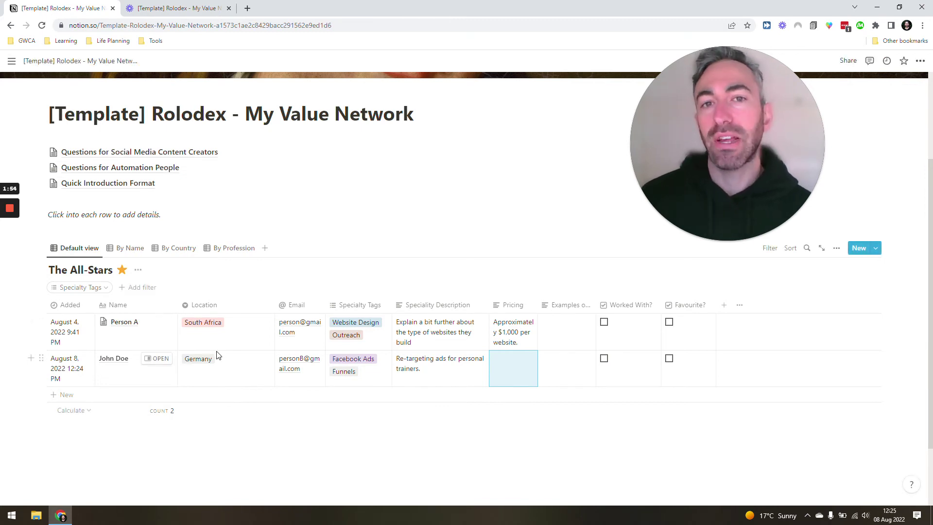
pyautogui.write('Starts from ')
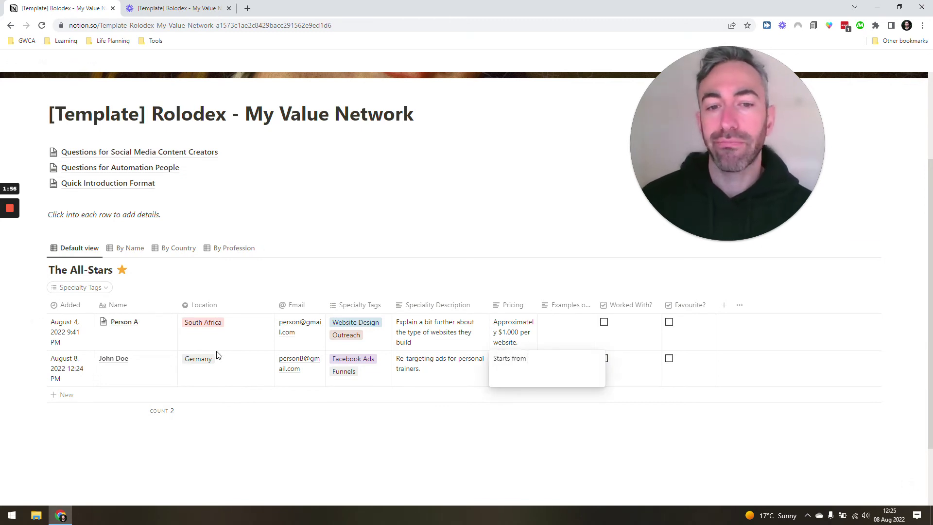
pyautogui.write('$500/mo')
pyautogui.press('Return')
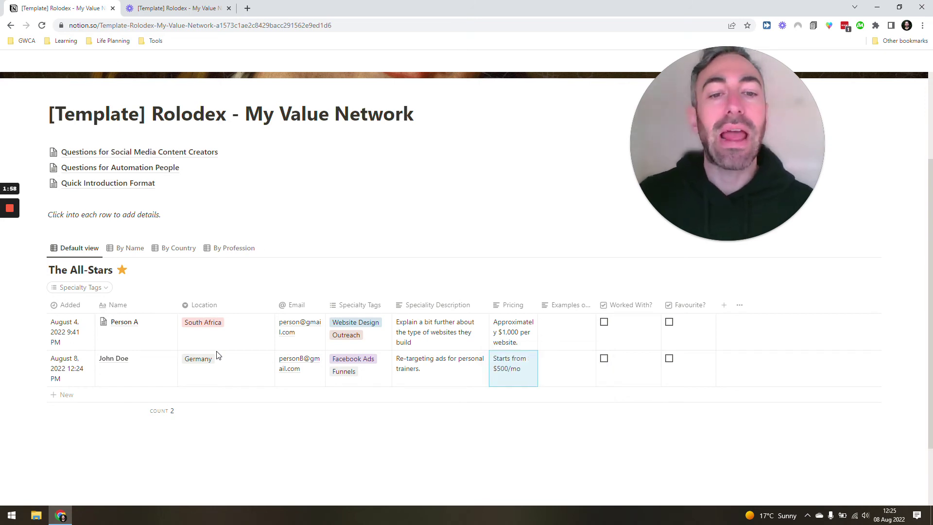
pyautogui.click(571, 341)
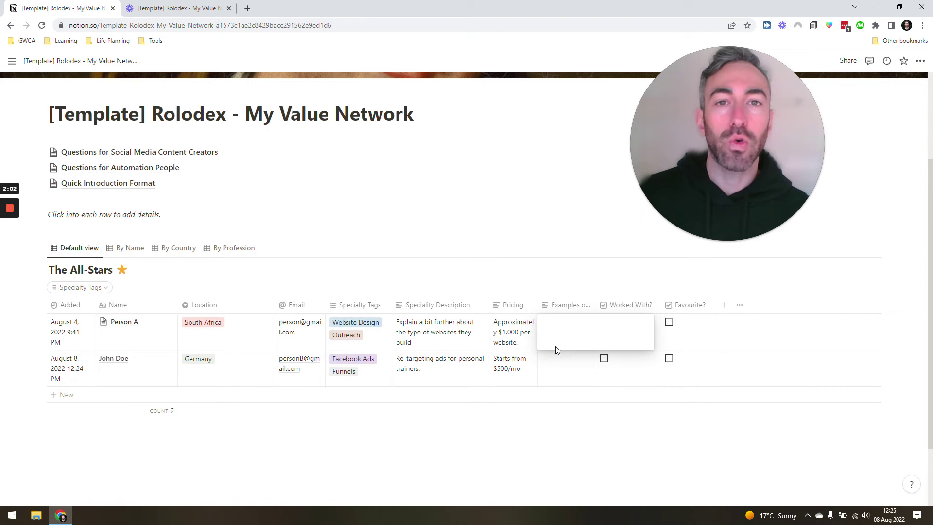
pyautogui.press('Escape')
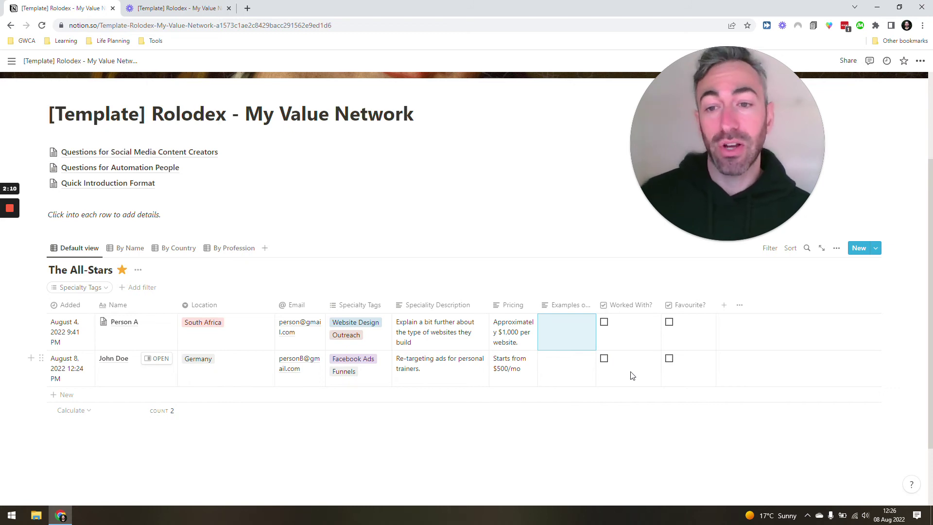
pyautogui.click(165, 358)
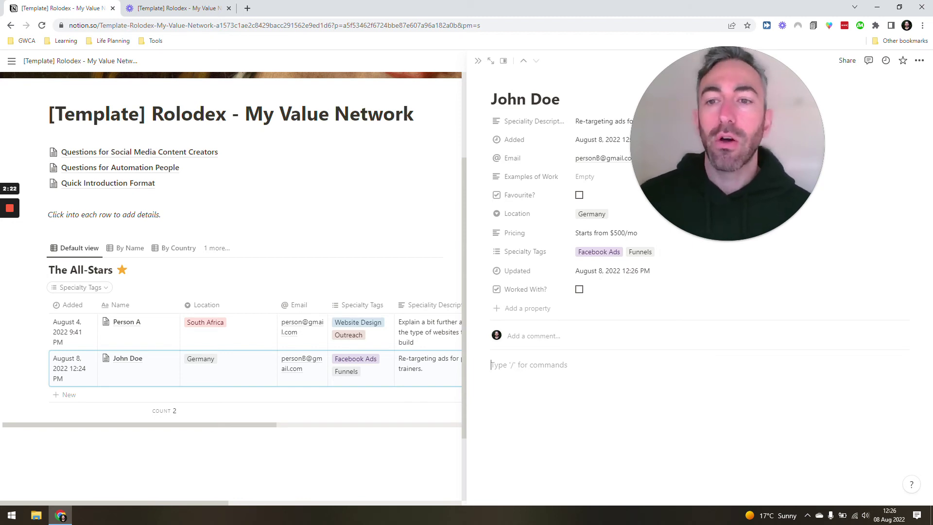
pyautogui.press('Escape')
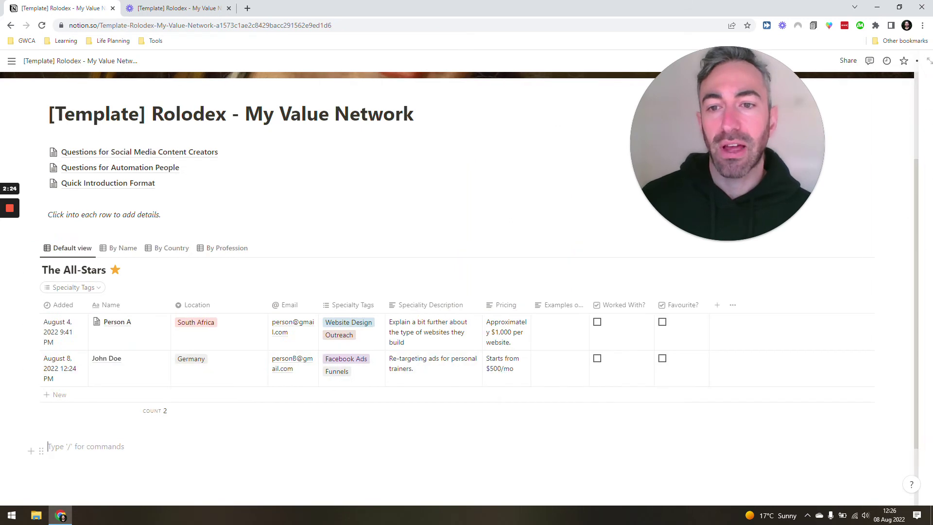
pyautogui.click(128, 248)
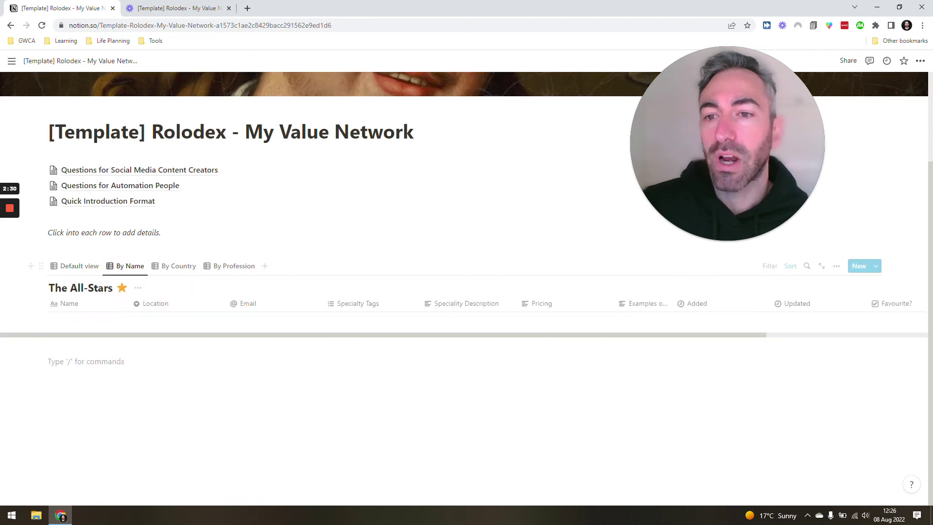
pyautogui.click(172, 266)
pyautogui.click(233, 265)
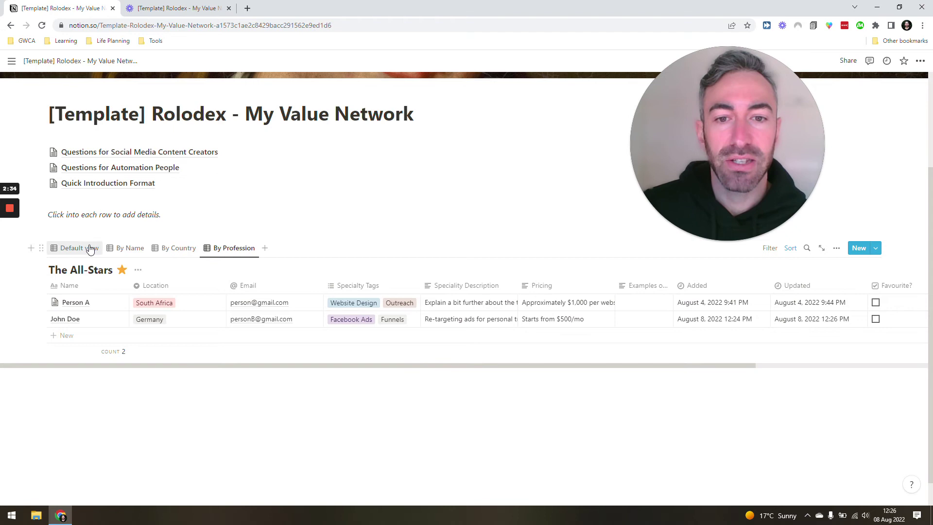
pyautogui.click(87, 247)
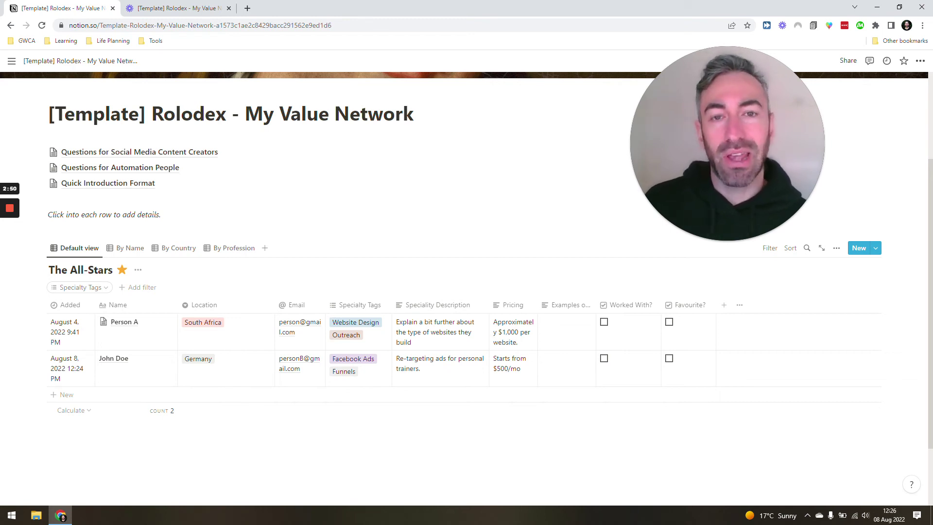
pyautogui.click(103, 183)
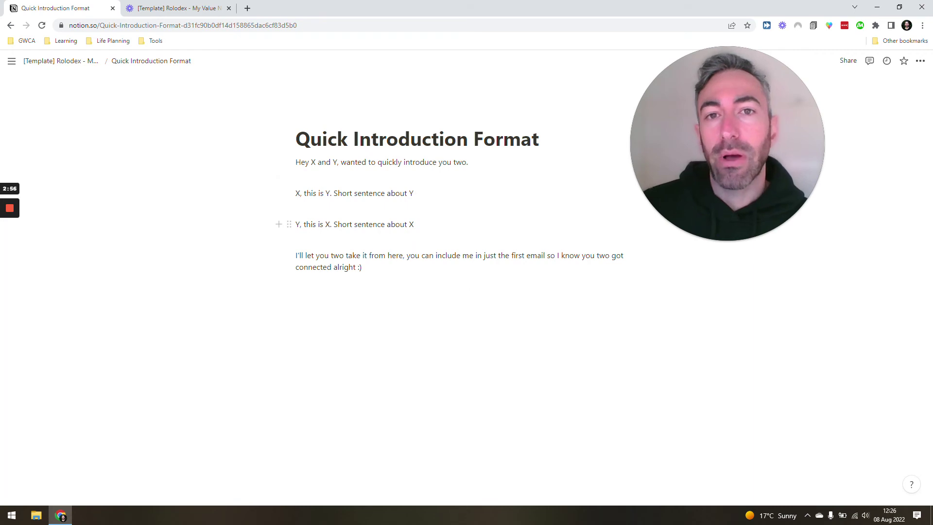
pyautogui.moveTo(362, 266); pyautogui.dragTo(316, 131)
pyautogui.click(331, 286)
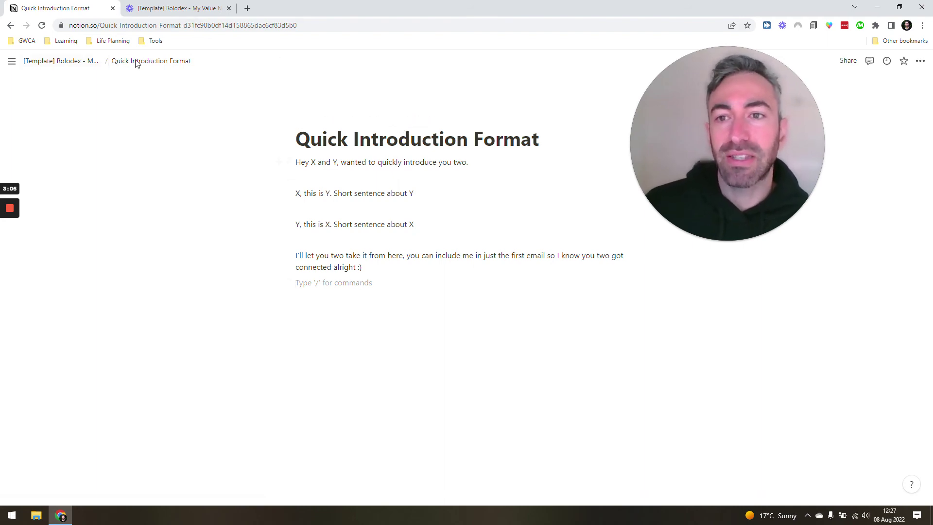
pyautogui.click(73, 63)
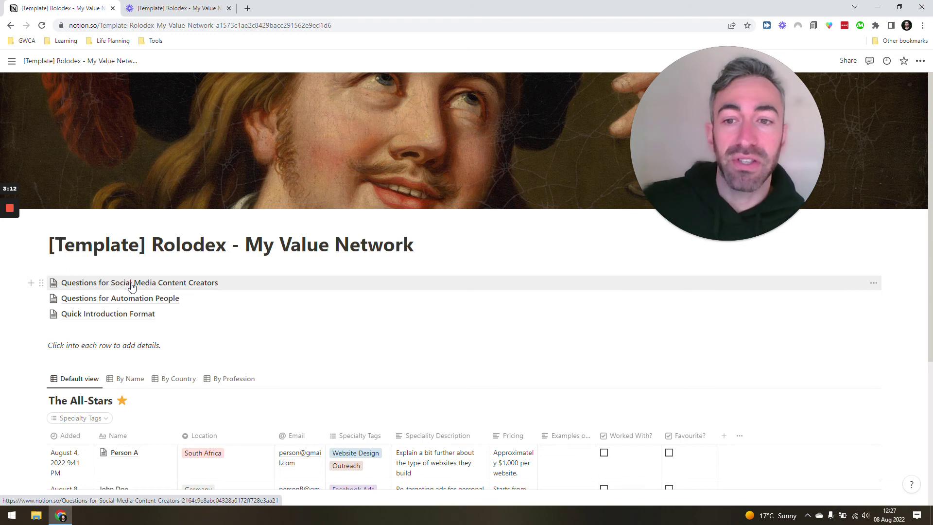
pyautogui.click(131, 284)
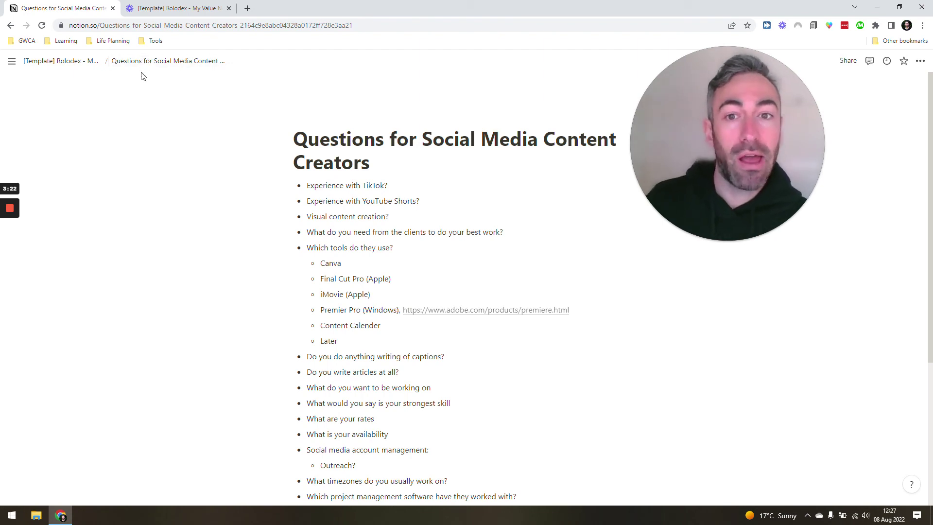
pyautogui.scroll(-3, 369, 355)
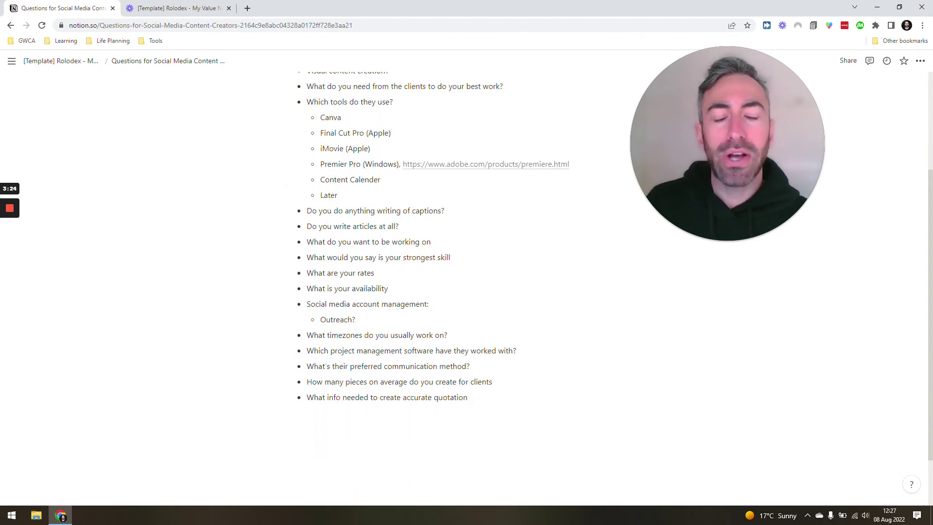
pyautogui.scroll(2, 466, 287)
pyautogui.scroll(1, 276, 352)
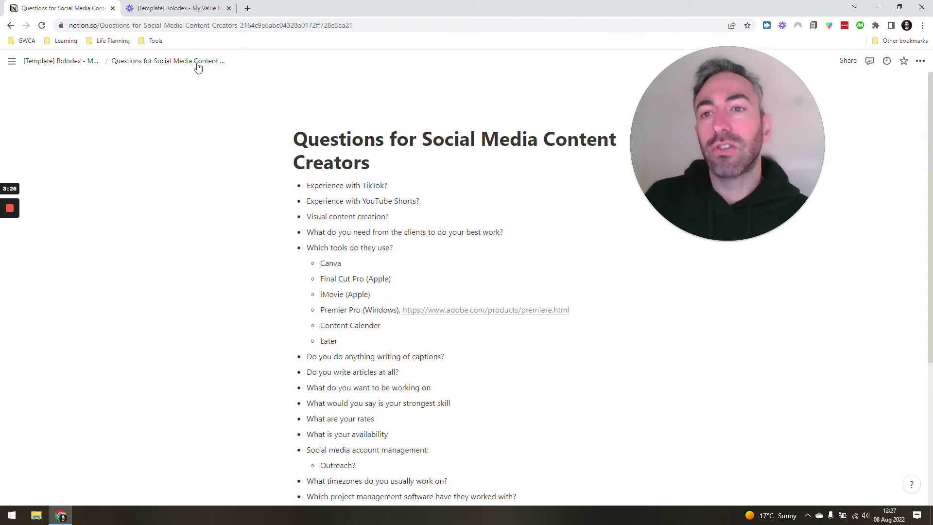
pyautogui.click(90, 62)
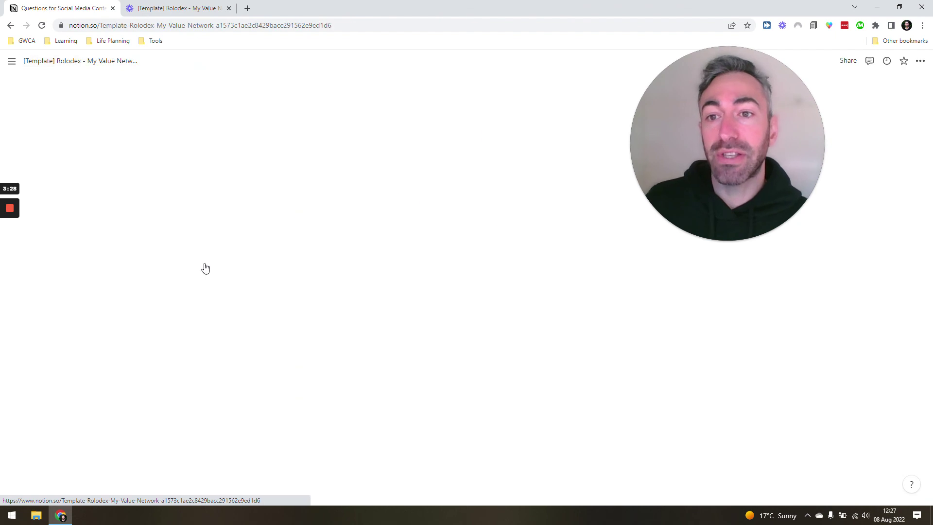
# Step: Open the 'Questions for Automation People' checklist page from the Rolodex
pyautogui.click(153, 299)
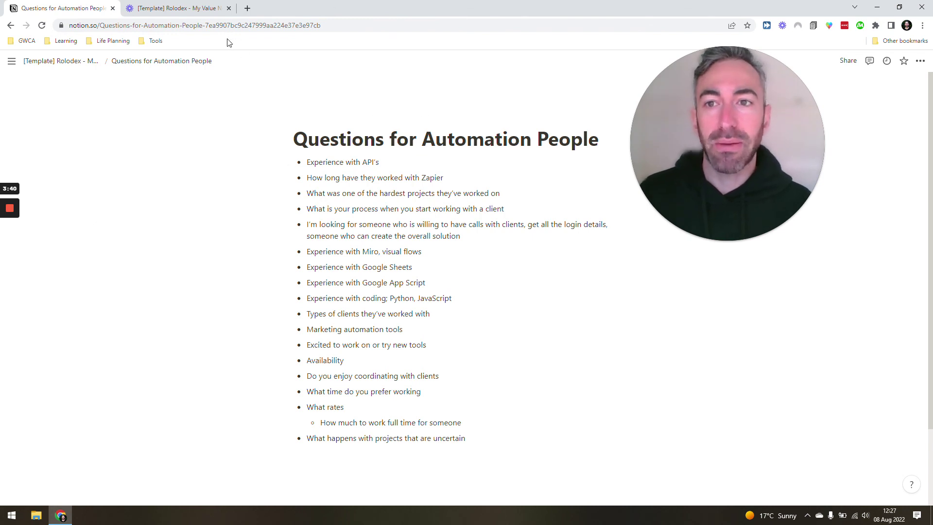
pyautogui.moveTo(189, 4)
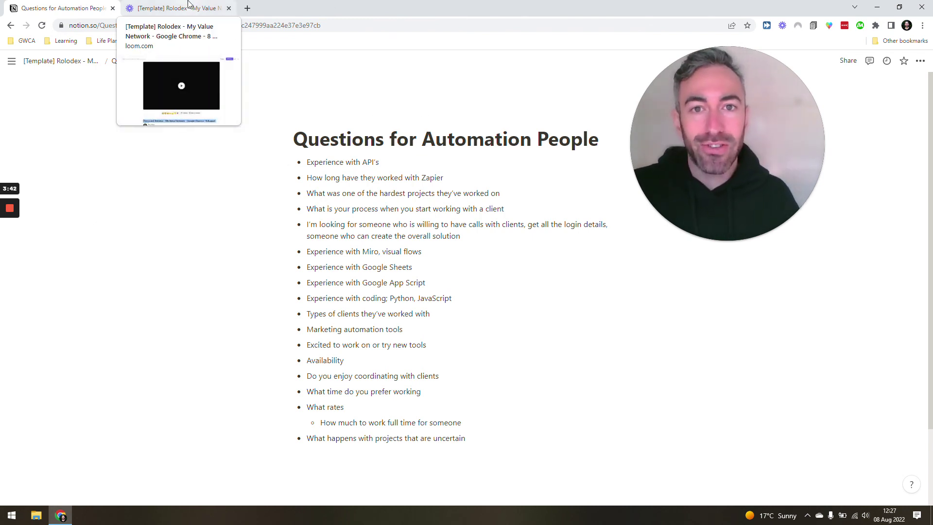